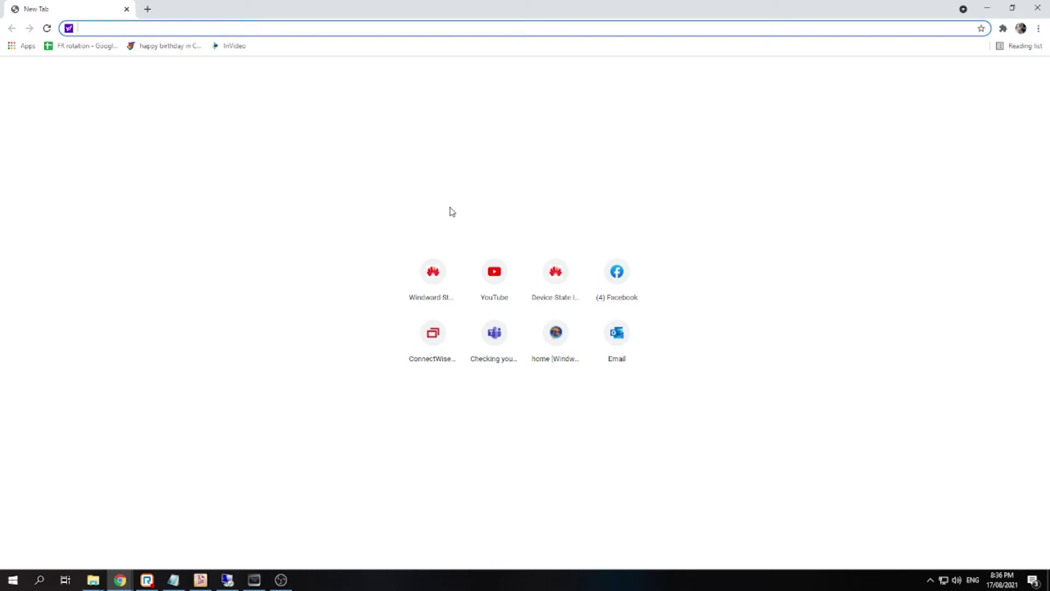
Load the router's web page at 192.168.254.254 in Chrome.
text(192.168.254.254)
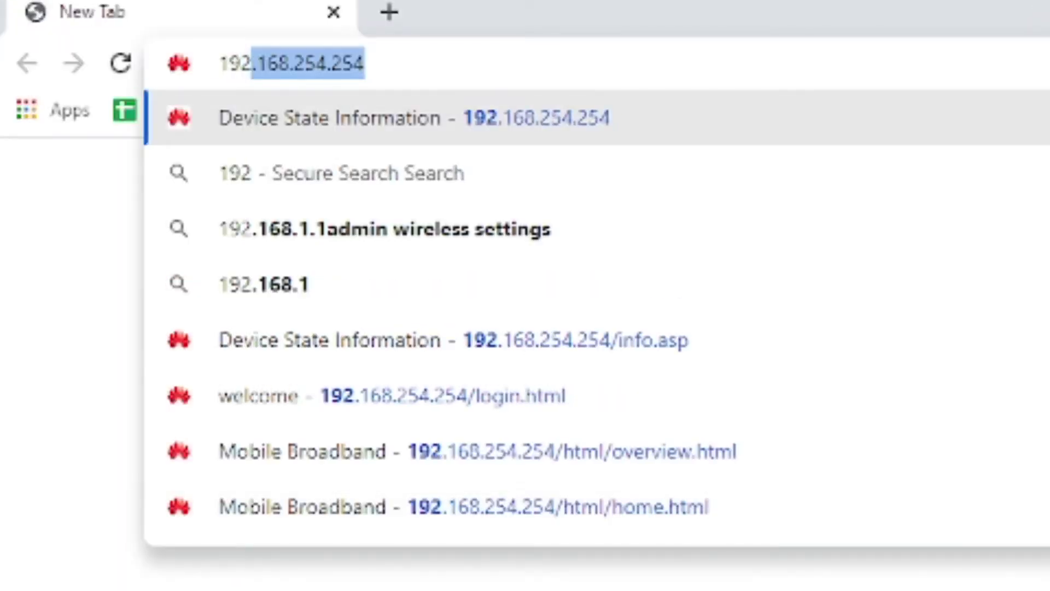
key(Return)
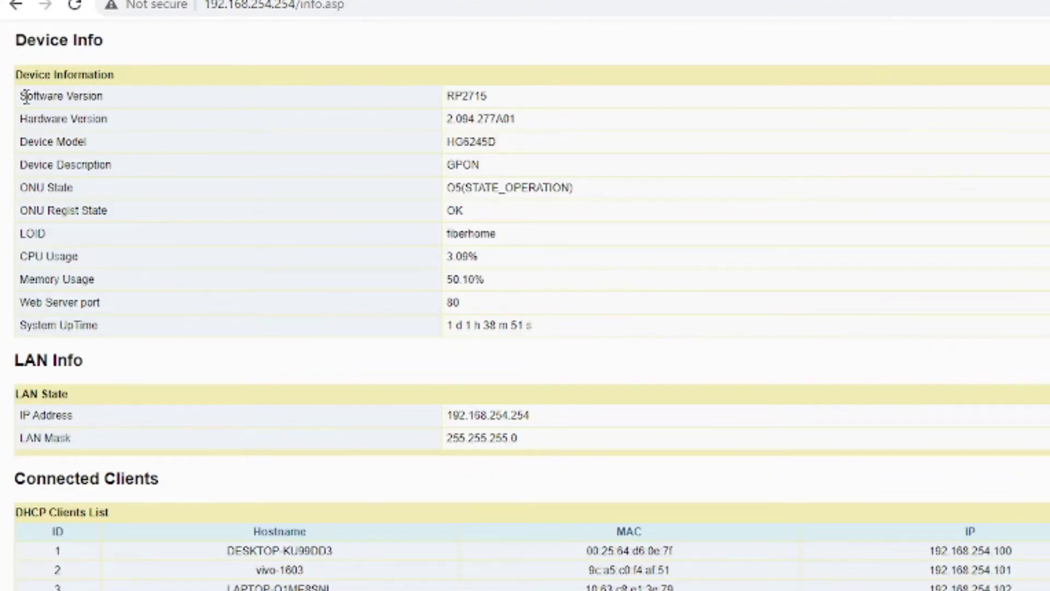
drag(26, 96, 537, 274)
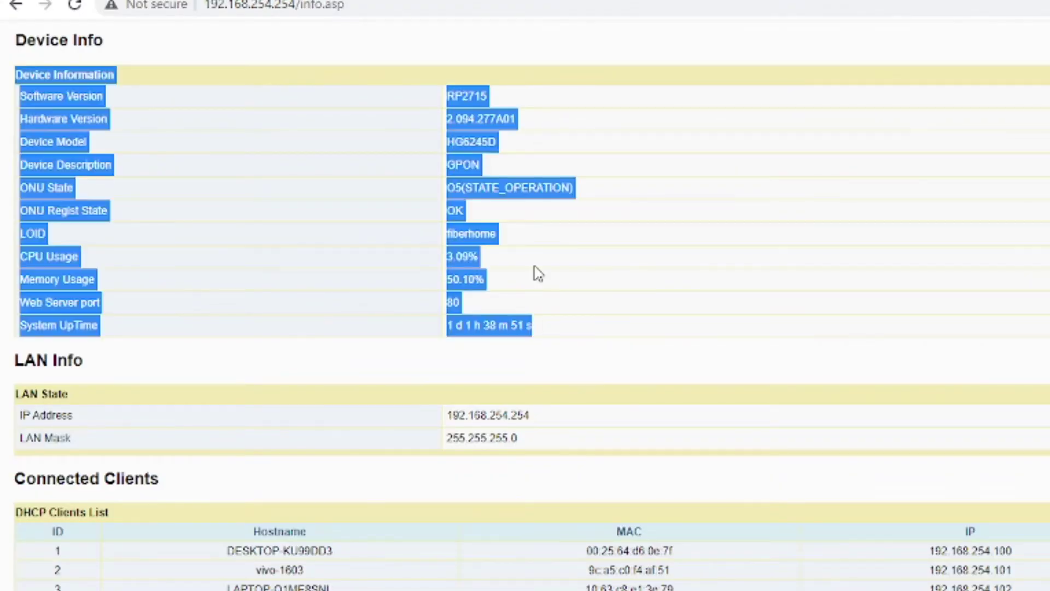
double_click(451, 123)
drag(516, 150, 446, 143)
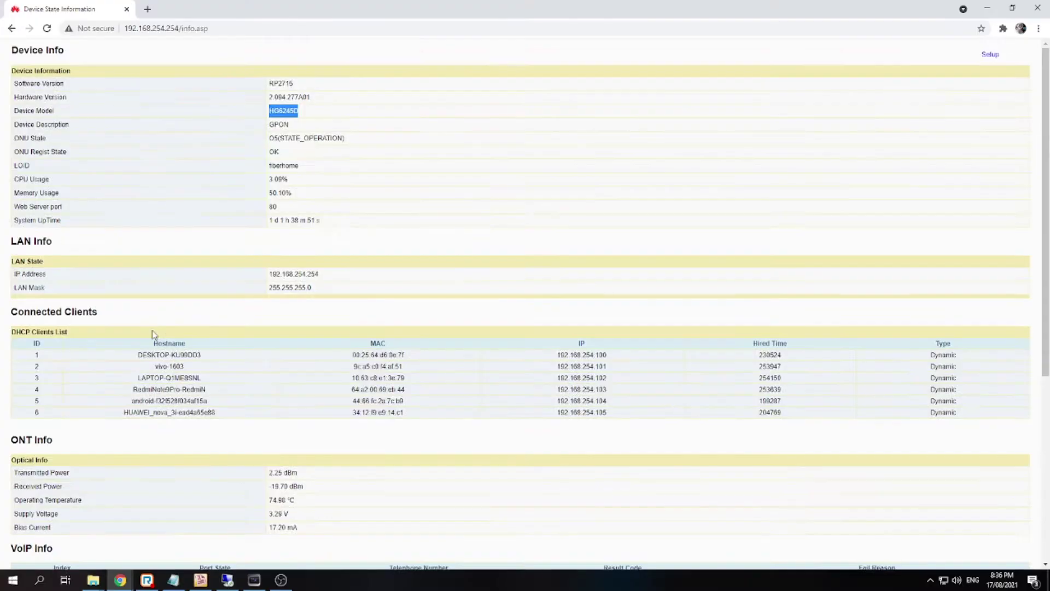
scroll(28, 444, down, 1)
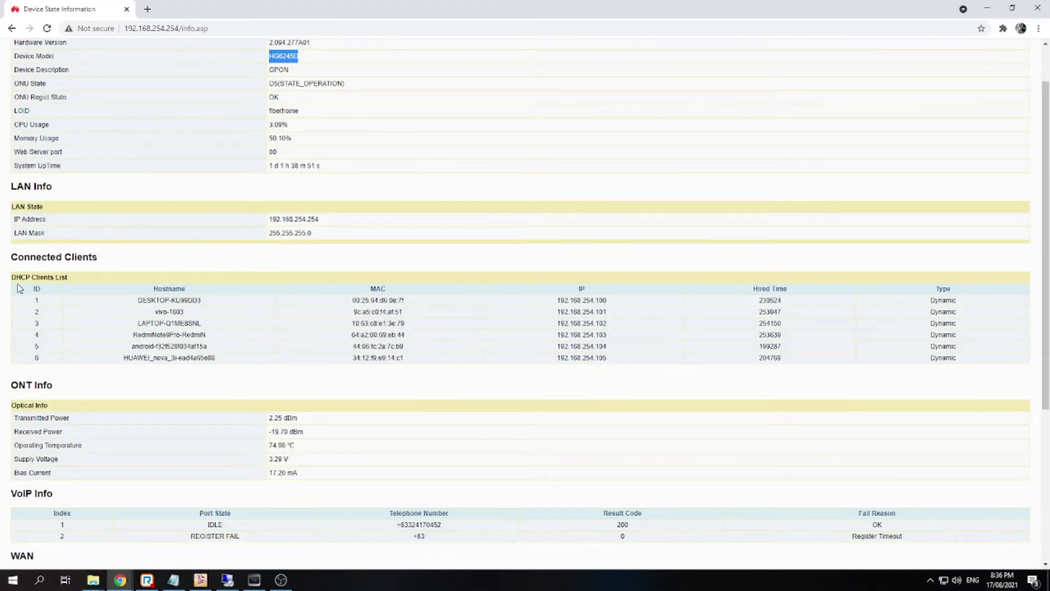
drag(19, 288, 376, 403)
scroll(376, 403, up, 1)
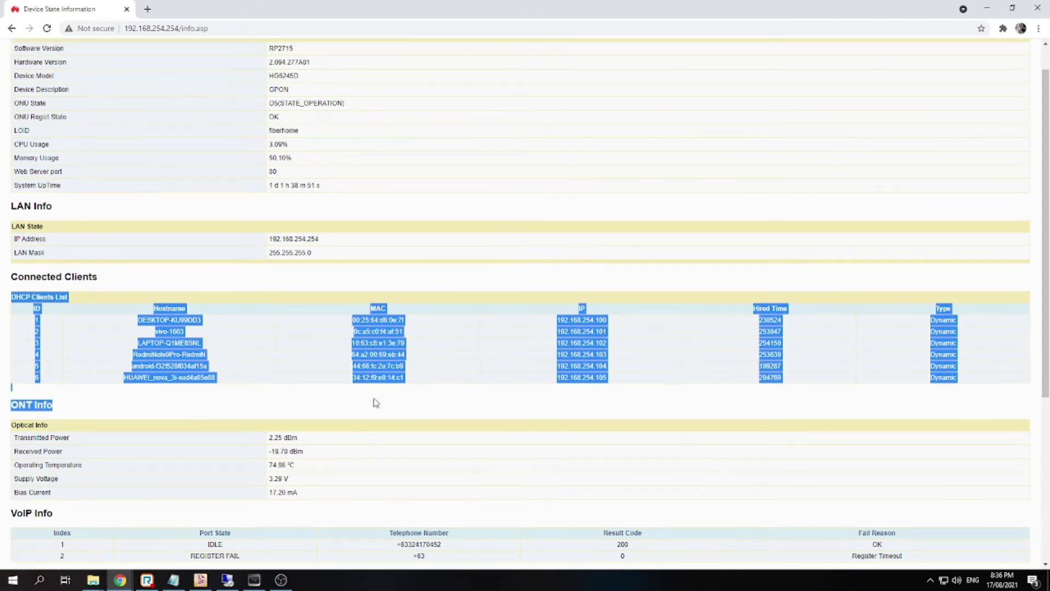
scroll(376, 403, up, 1)
click(325, 328)
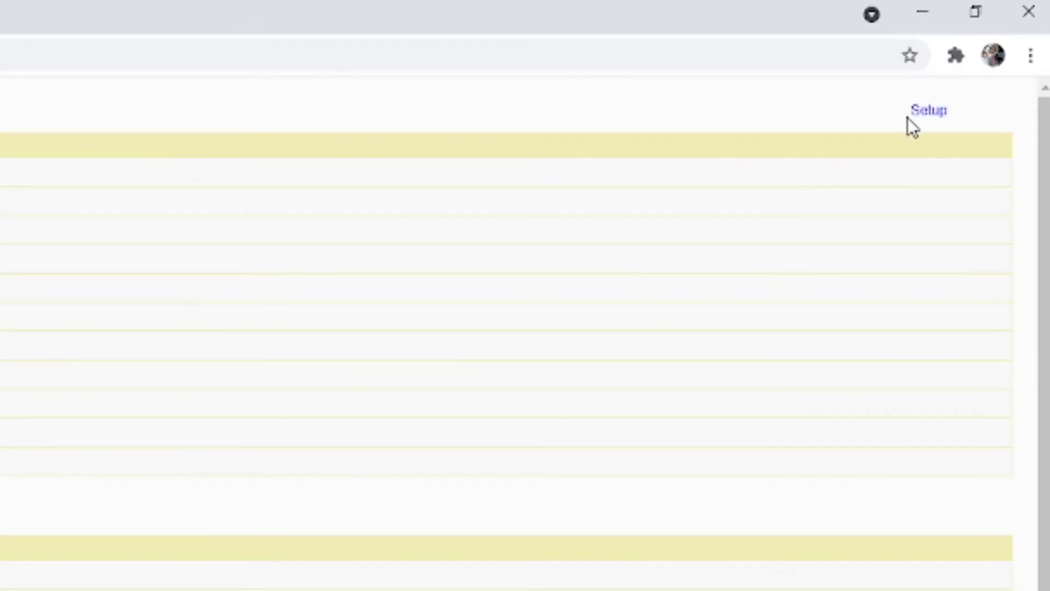
Open the Setup login and sign in with the router's username and admin password.
click(916, 112)
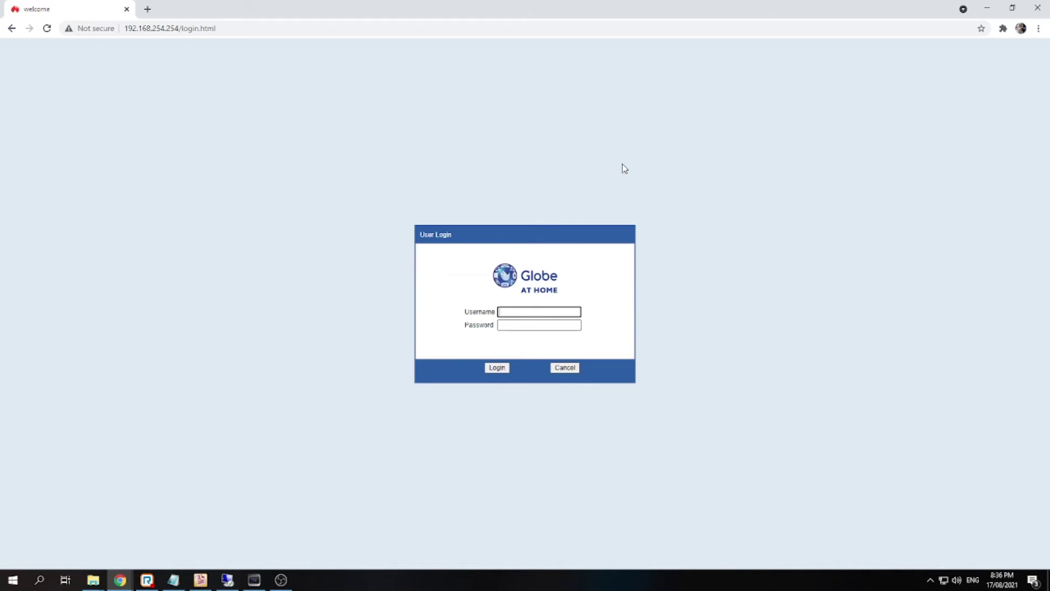
text(user)
click(528, 325)
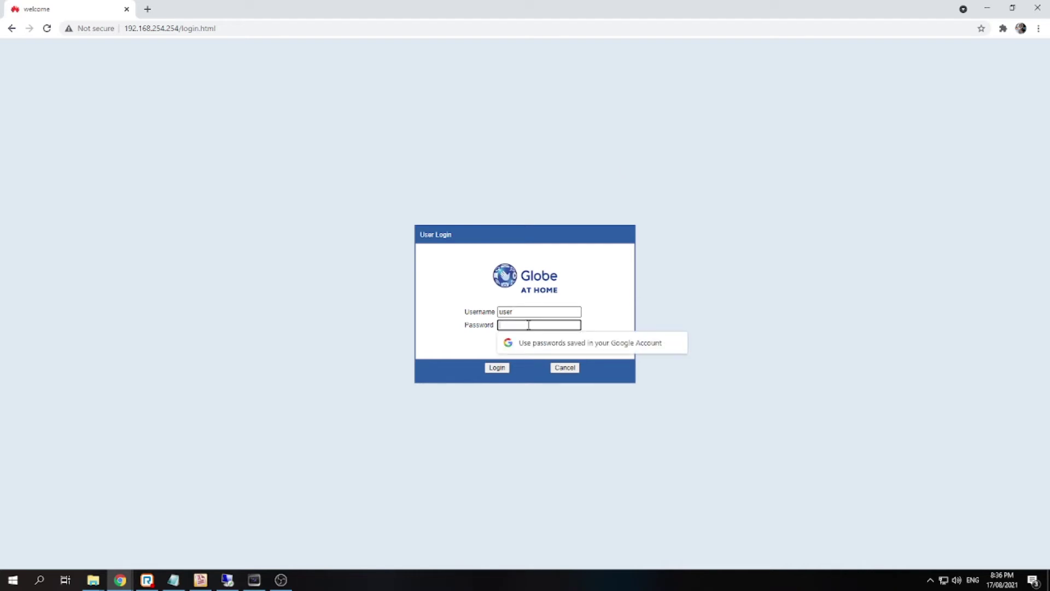
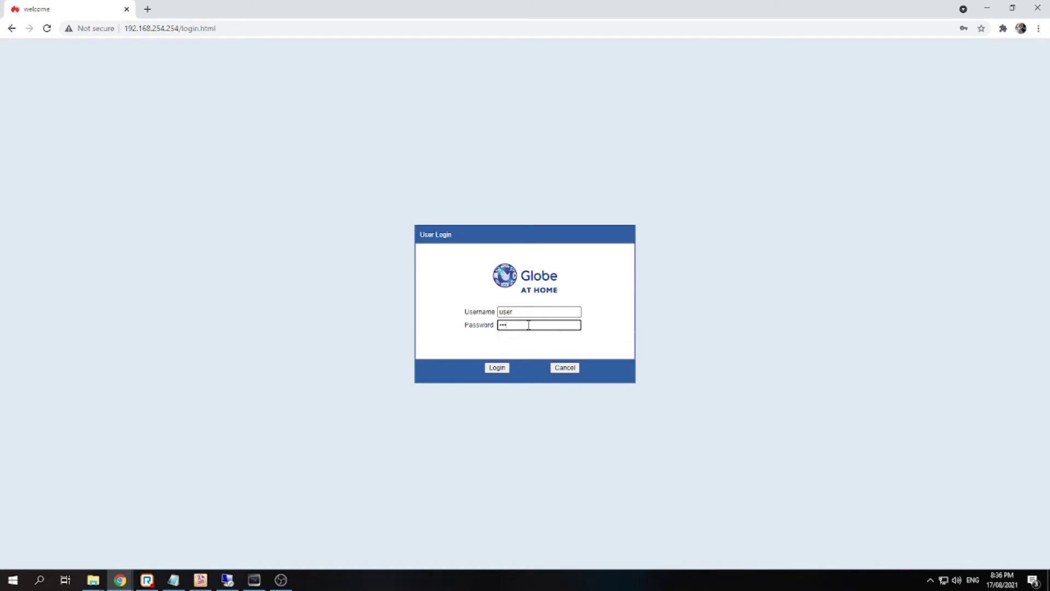
click(502, 368)
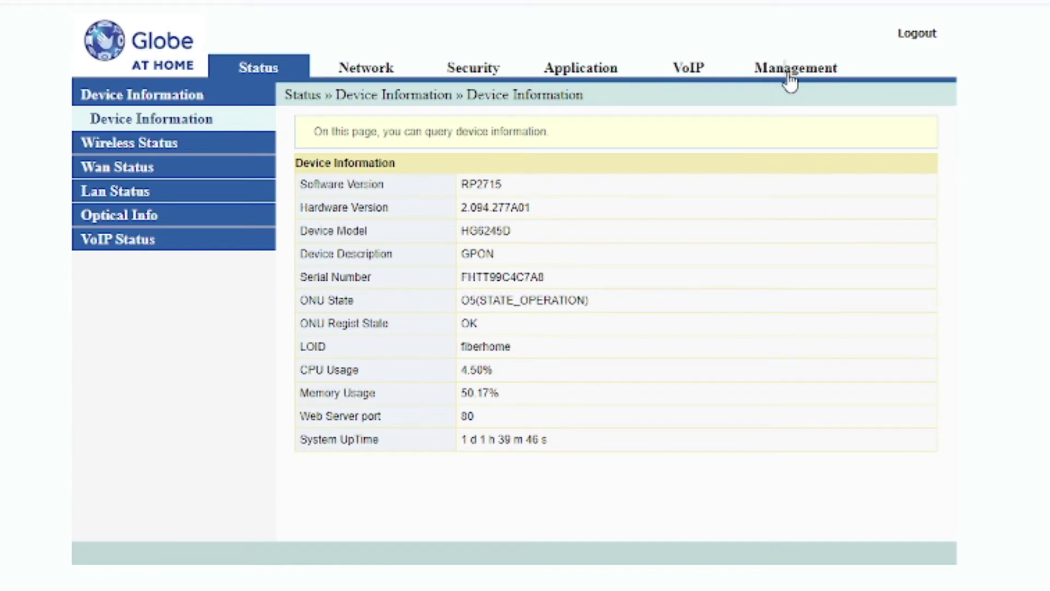
Open Management › Account Management › User Account and go through its old, new and confirm password fields.
click(790, 82)
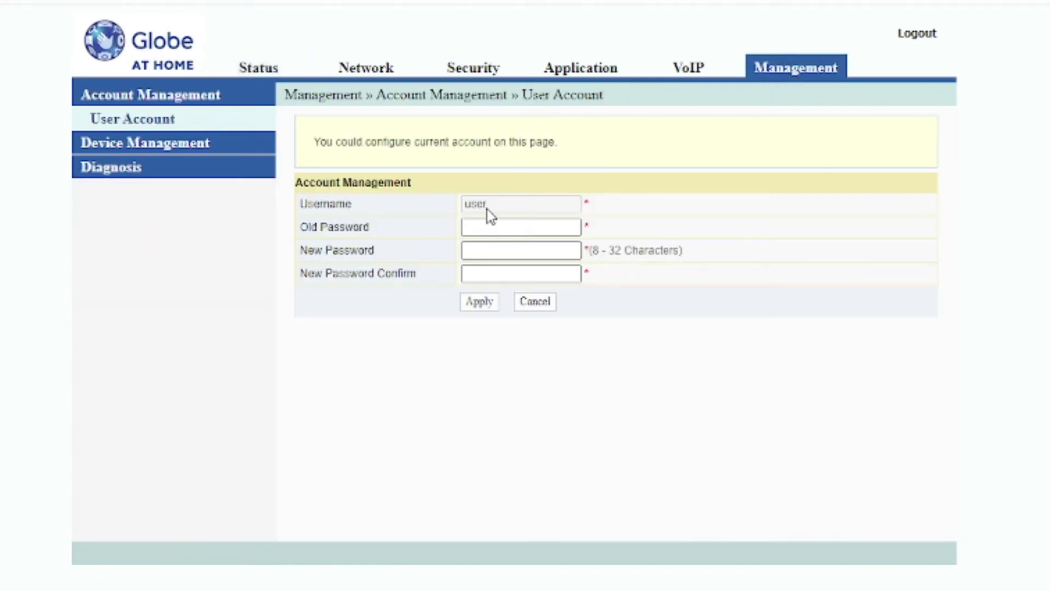
drag(488, 212, 446, 208)
click(488, 226)
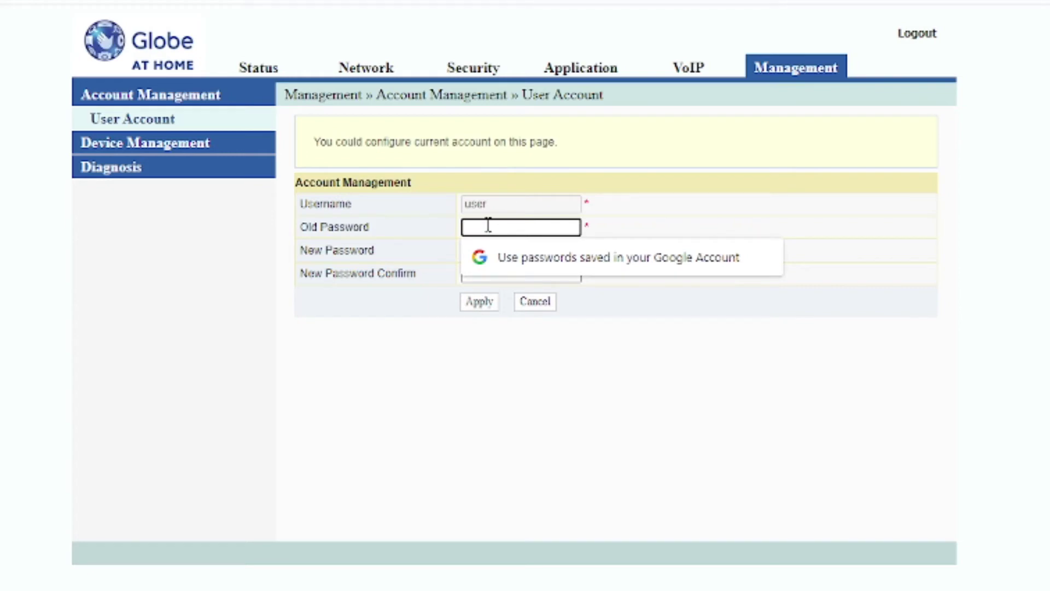
click(440, 255)
click(495, 249)
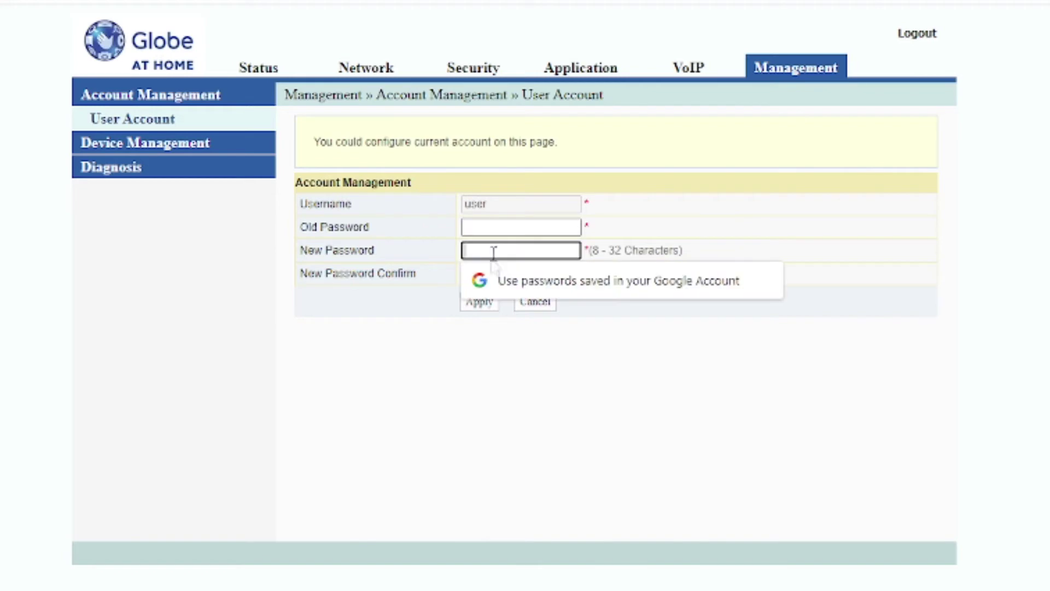
click(476, 270)
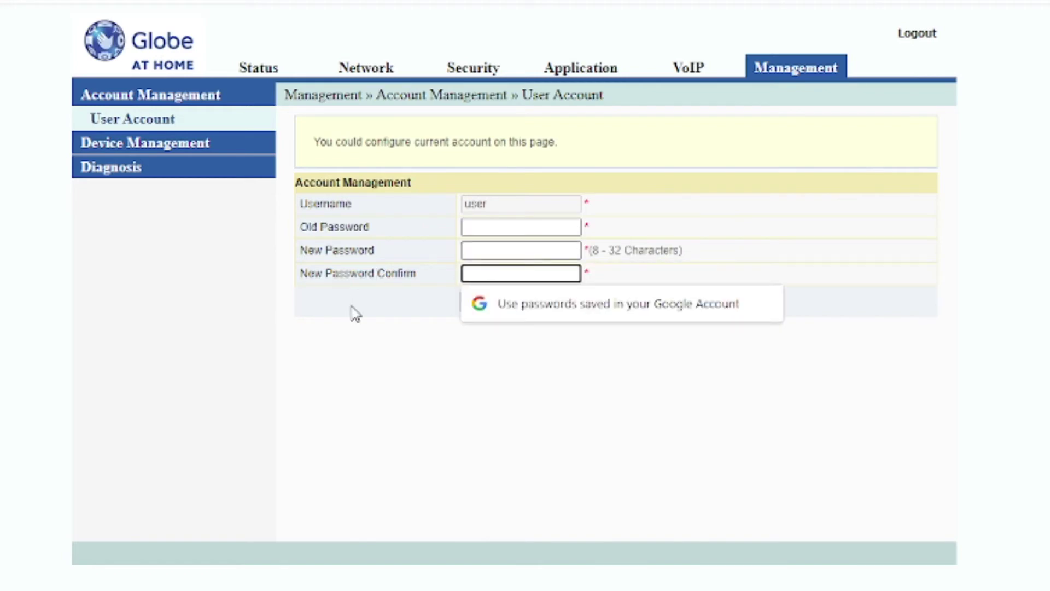
click(467, 392)
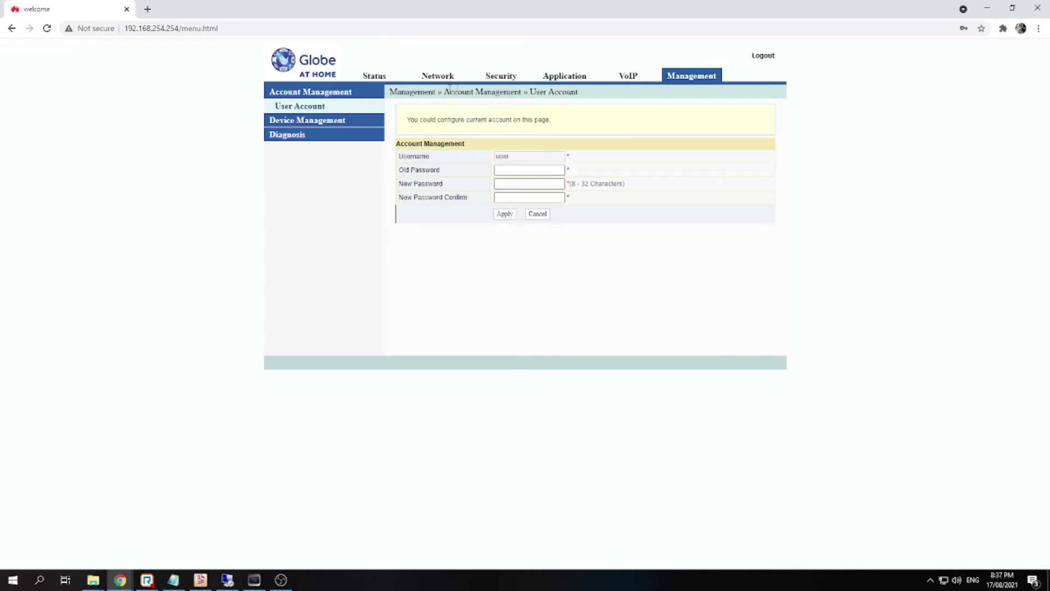
Open Network › Wlan Settings and select the Wi-Fi passphrase field.
click(376, 77)
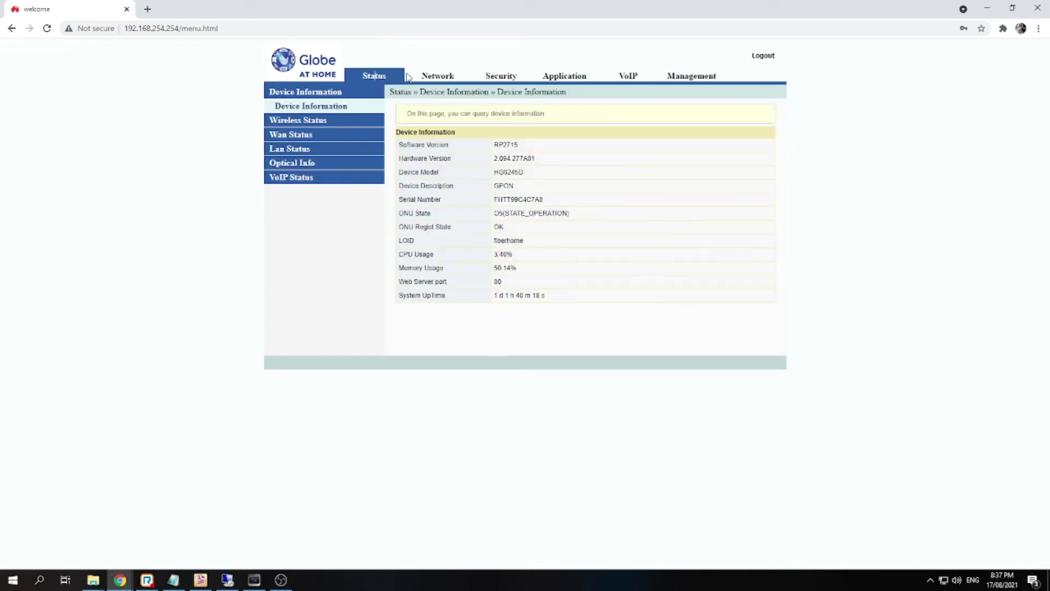
click(428, 77)
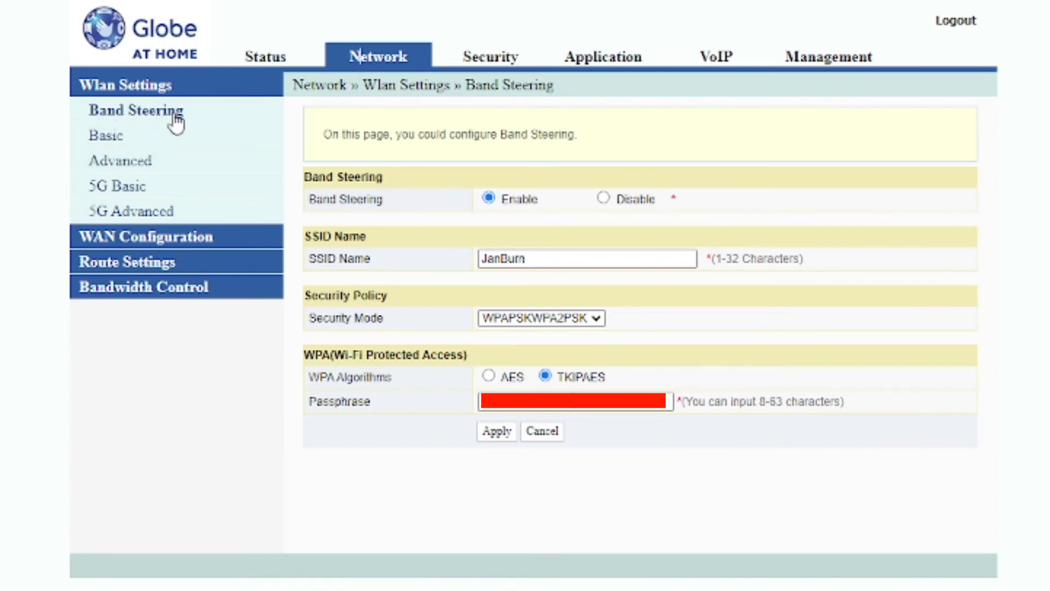
click(614, 409)
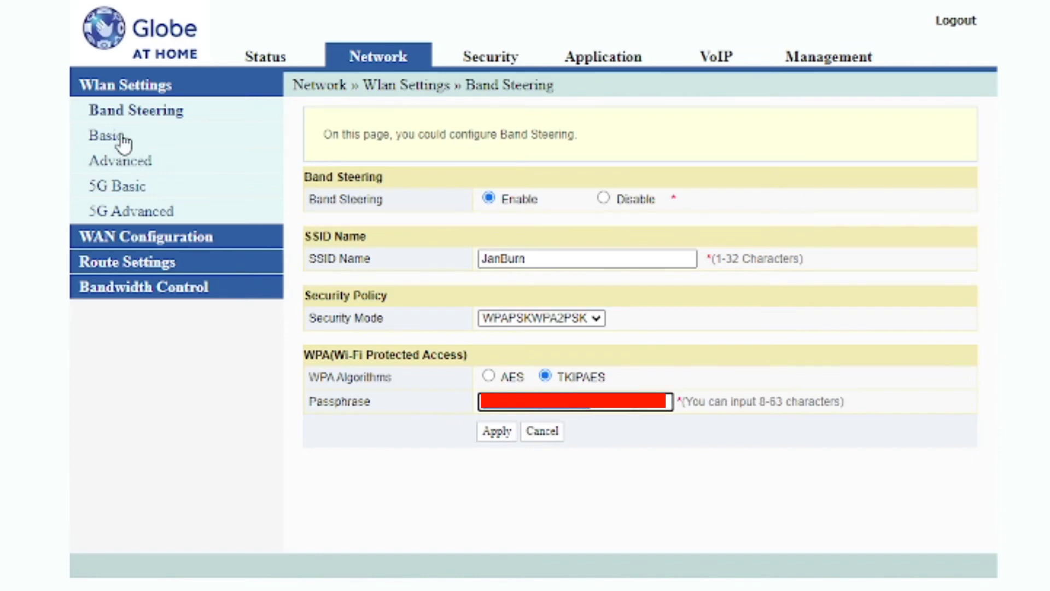
Switch between the Advanced and 5G Advanced wireless pages, ending on 5G Advanced.
click(111, 170)
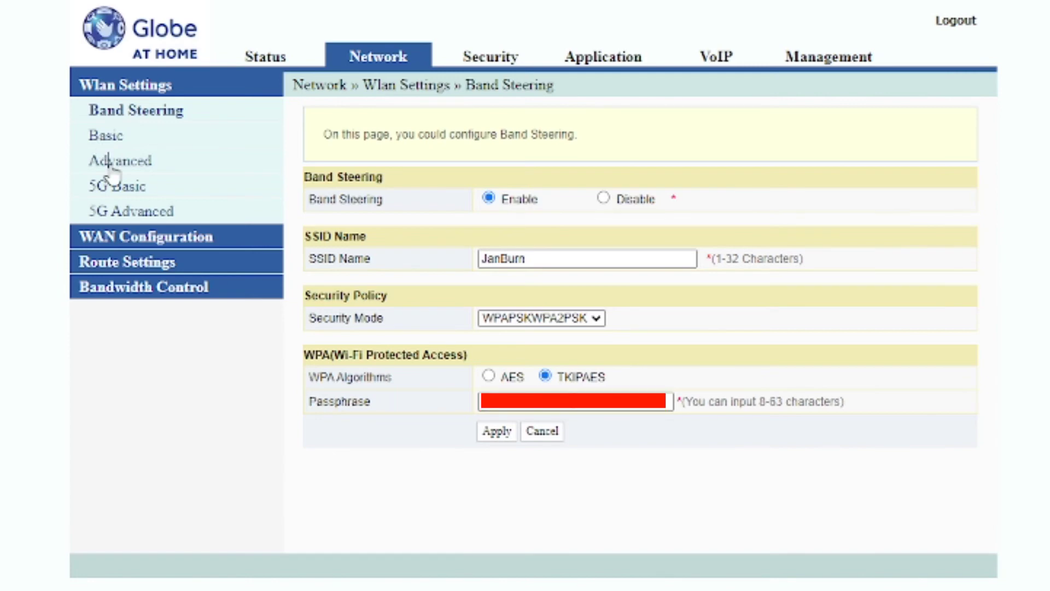
click(129, 213)
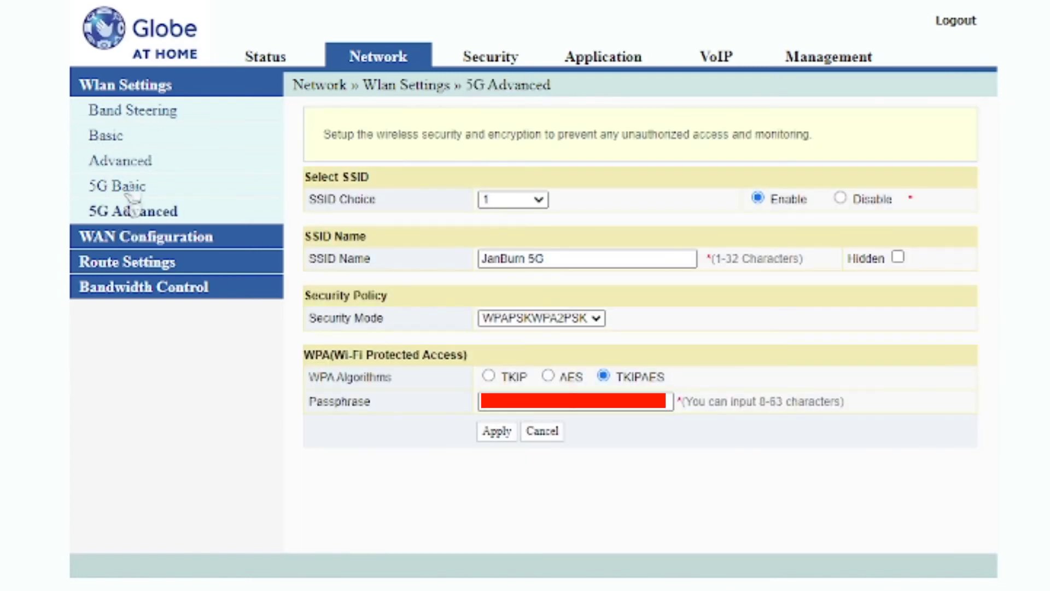
click(130, 166)
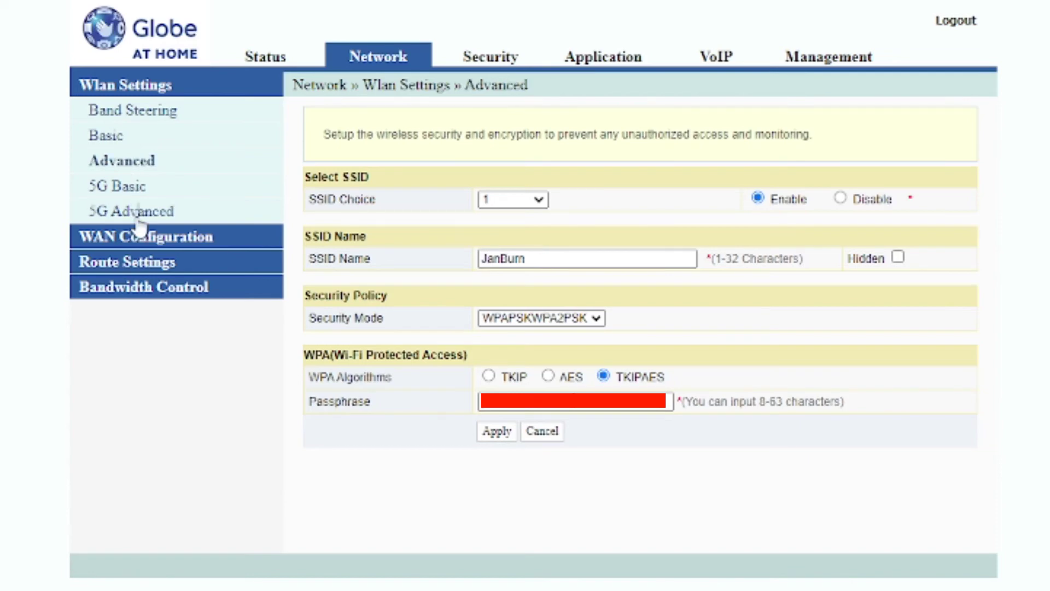
click(139, 215)
click(141, 164)
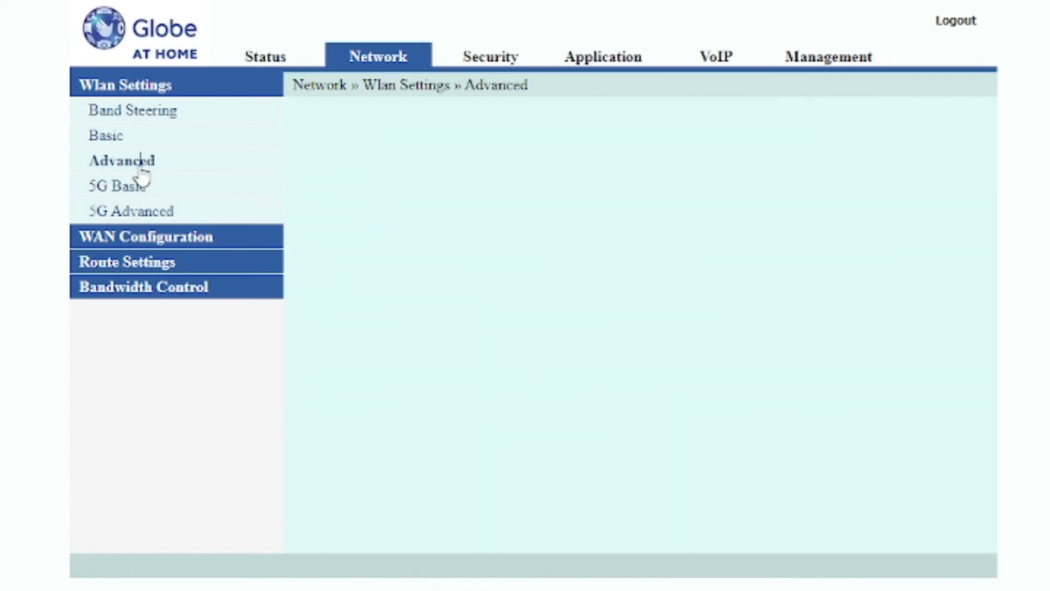
click(137, 213)
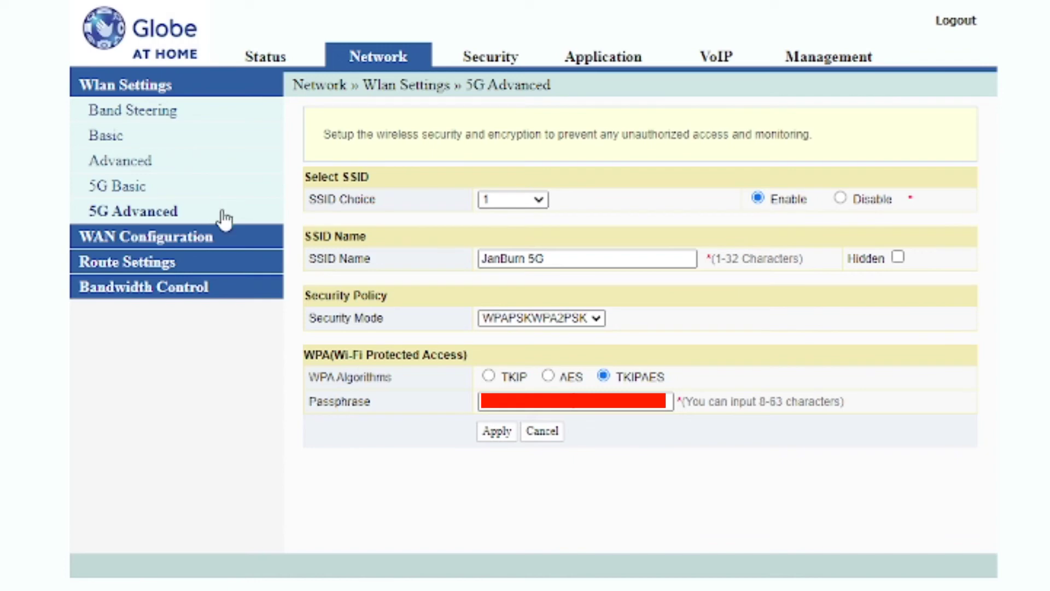
Select the 5 GHz passphrase field, then highlight the whole SSID Name on Band Steering.
click(637, 408)
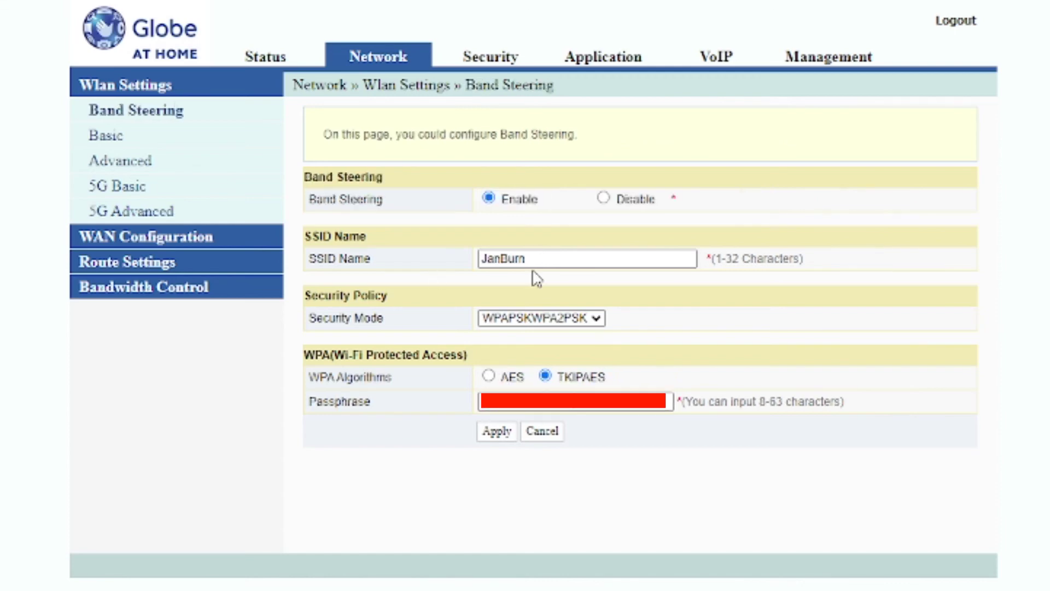
double_click(525, 260)
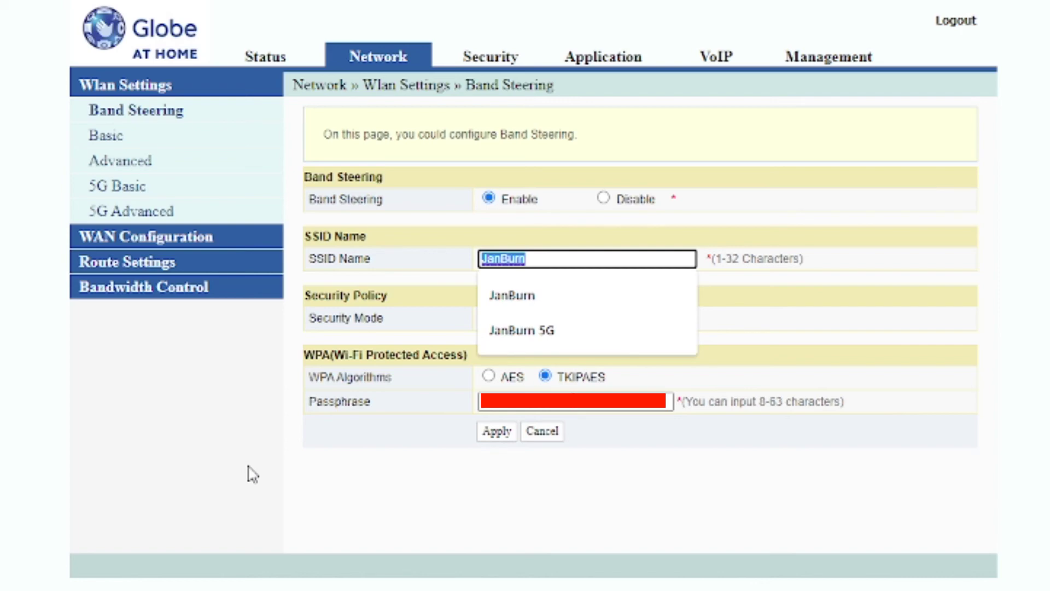
key(End)
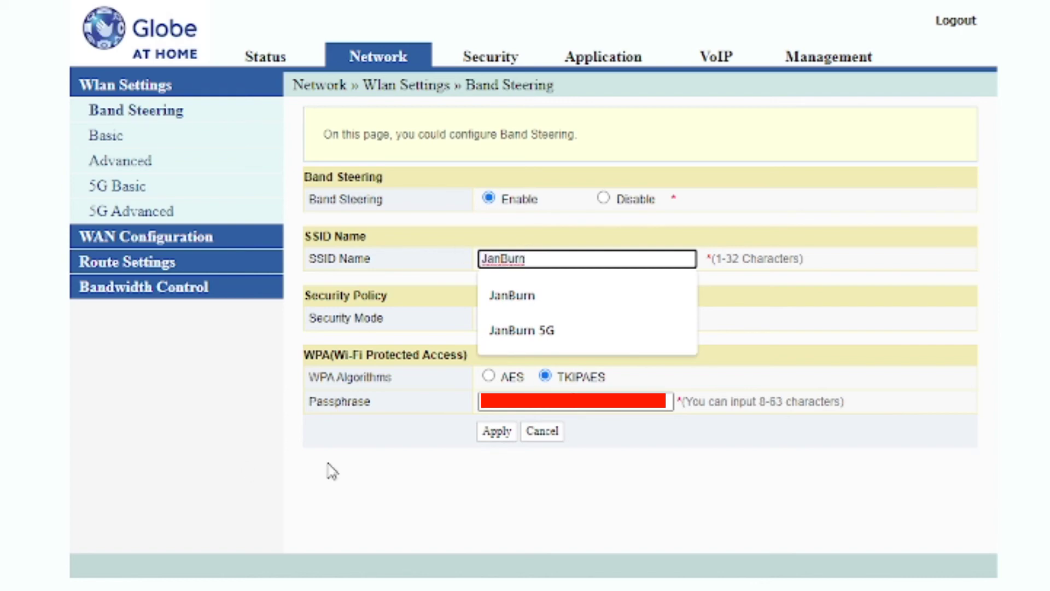
click(342, 481)
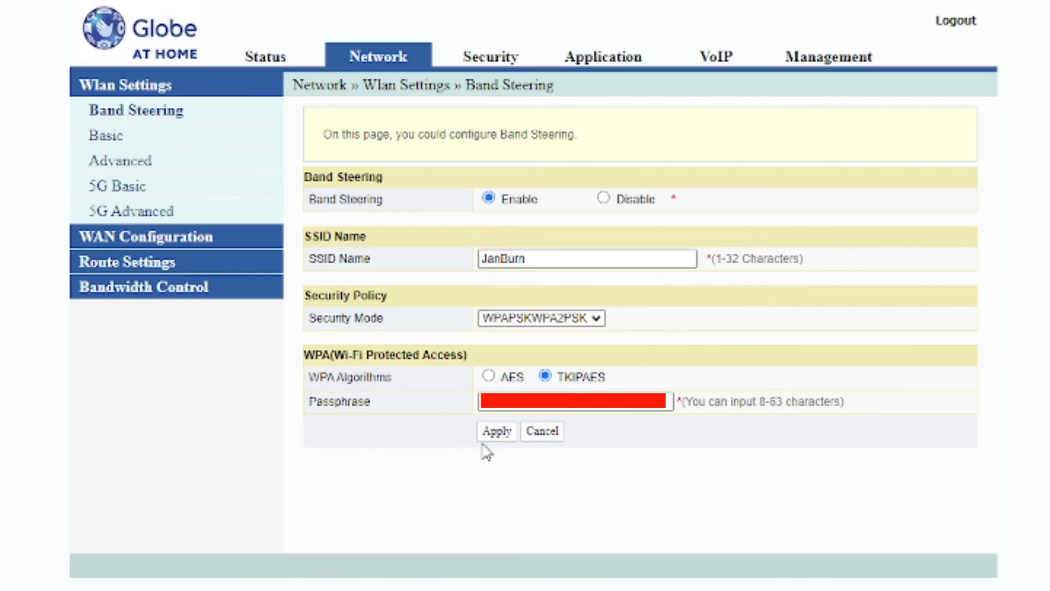